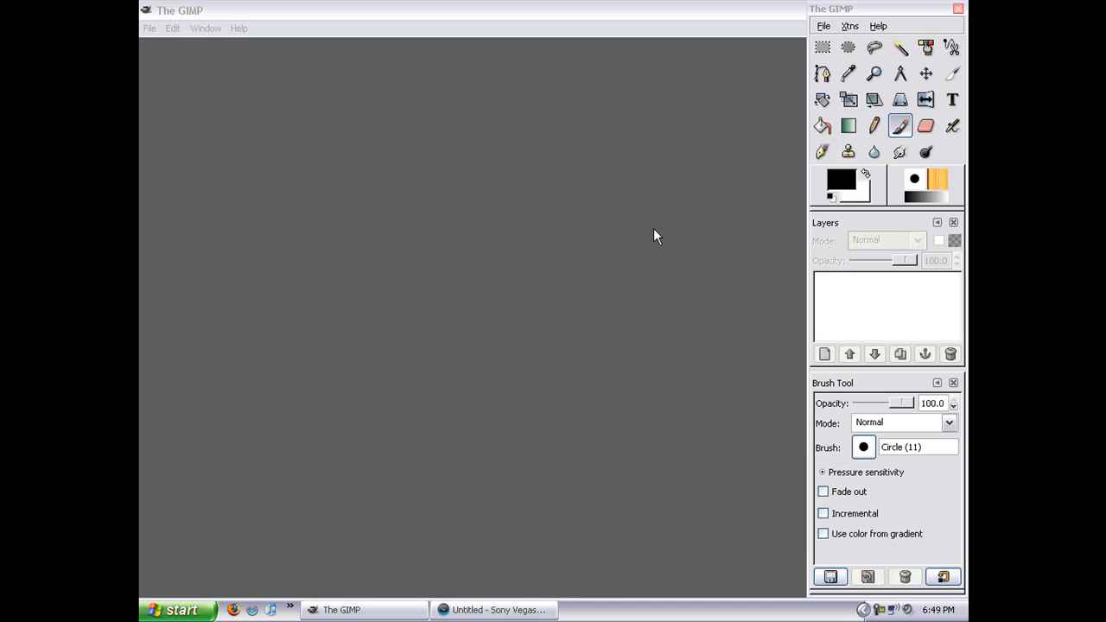
Create a new 300×300 white image and bring up the Color to Alpha filter.
{"action": "left_click", "coordinate": [591, 11]}
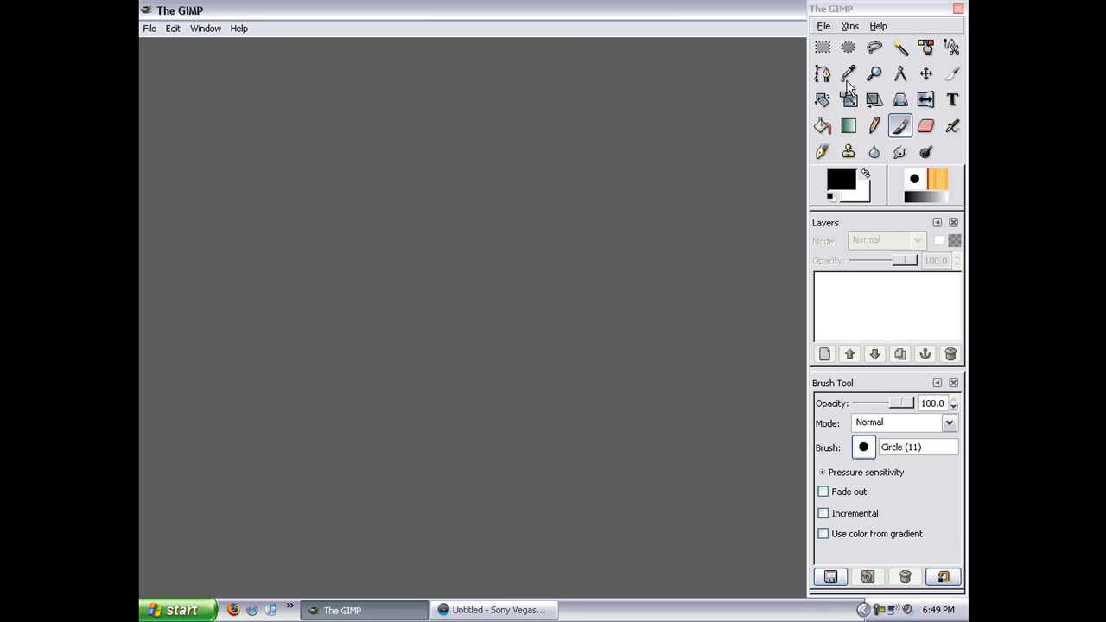
{"action": "left_click", "coordinate": [823, 27]}
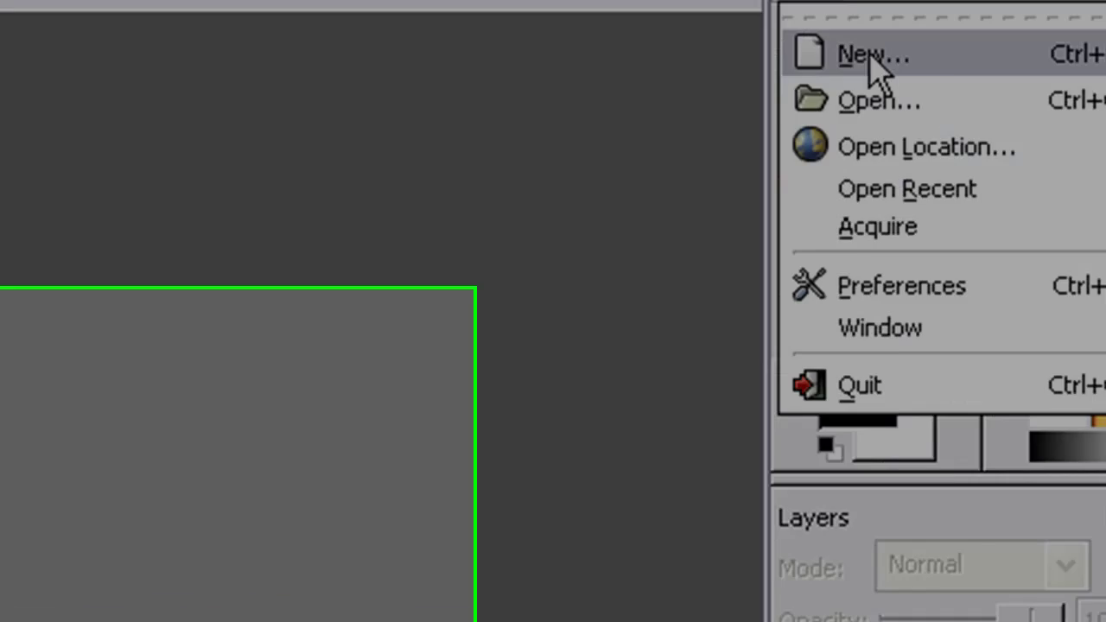
{"action": "left_click", "coordinate": [843, 49]}
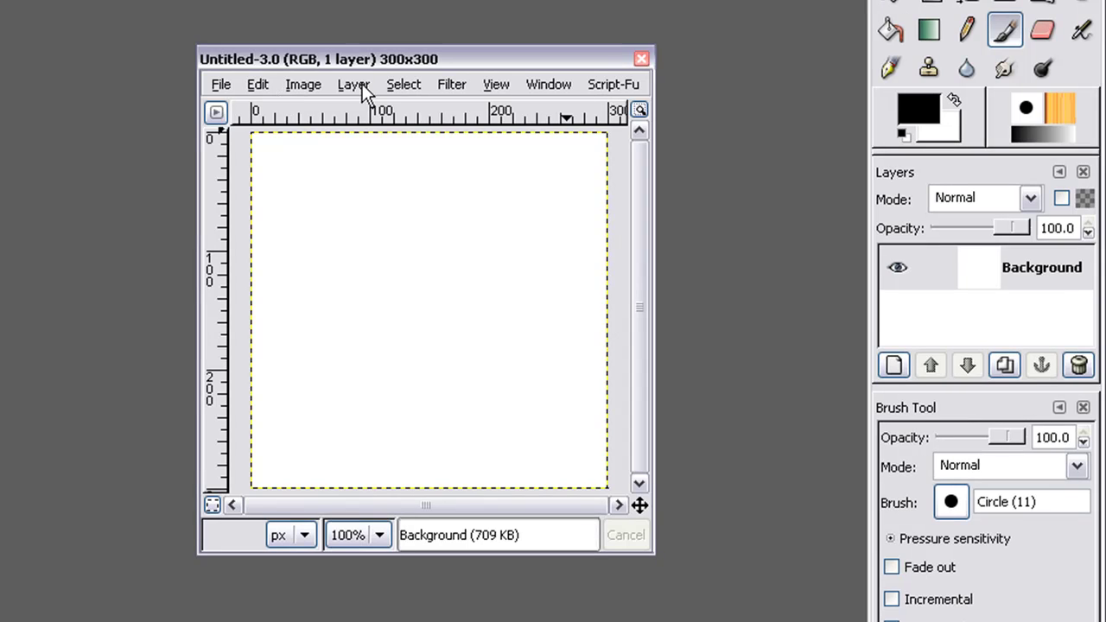
{"action": "left_click", "coordinate": [362, 86]}
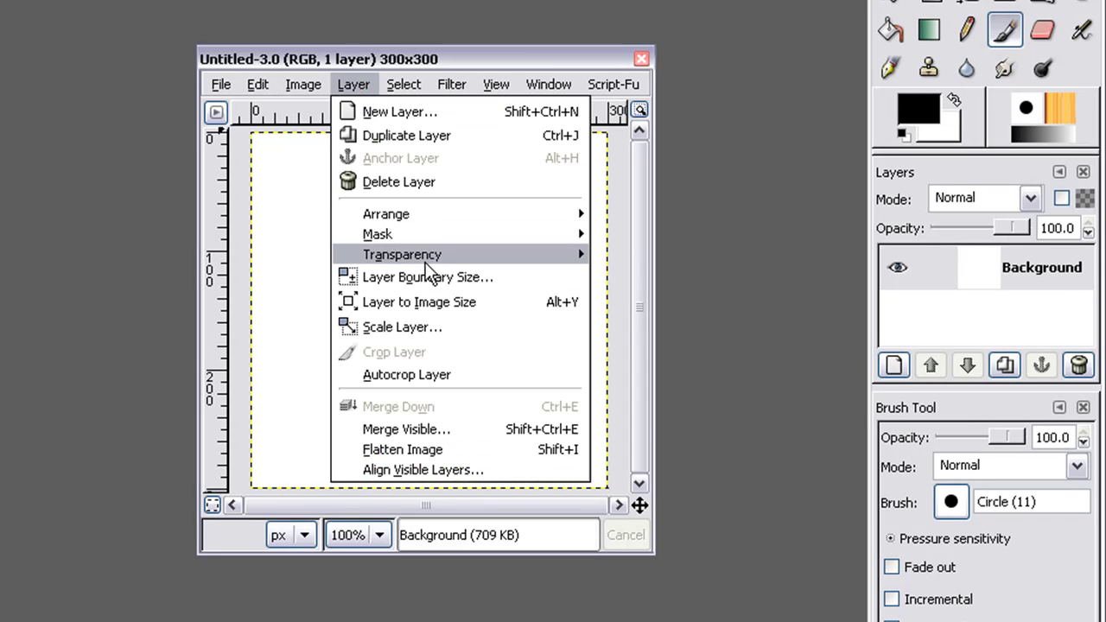
{"action": "mouse_move", "coordinate": [402, 254]}
{"action": "left_click", "coordinate": [703, 272]}
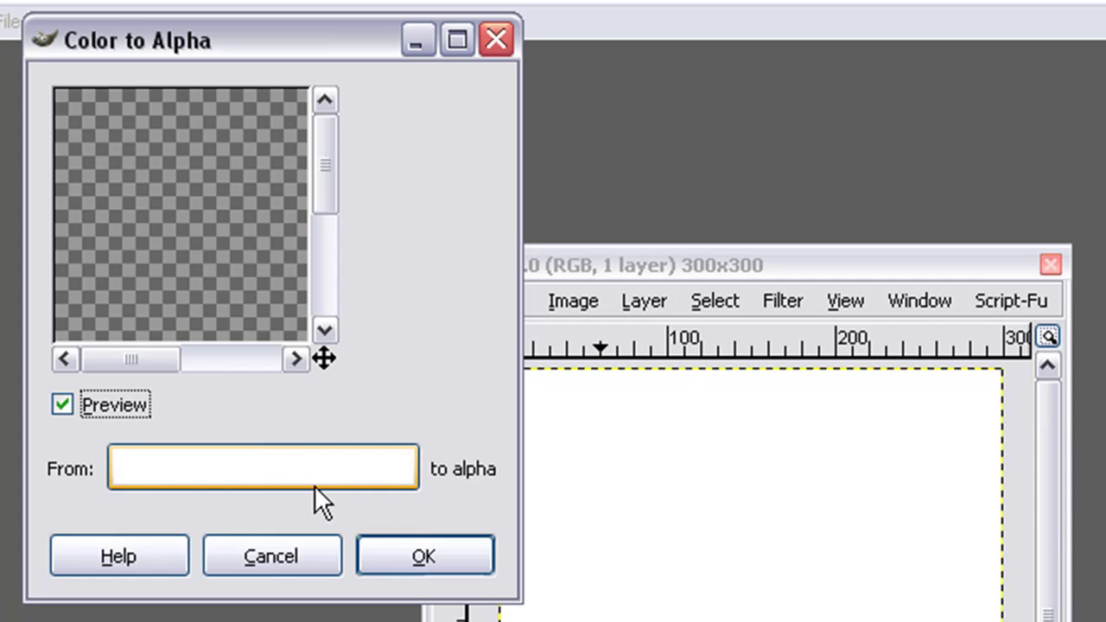
Apply Color to Alpha with white as the From colour, leaving the layer transparent.
{"action": "left_click", "coordinate": [418, 567]}
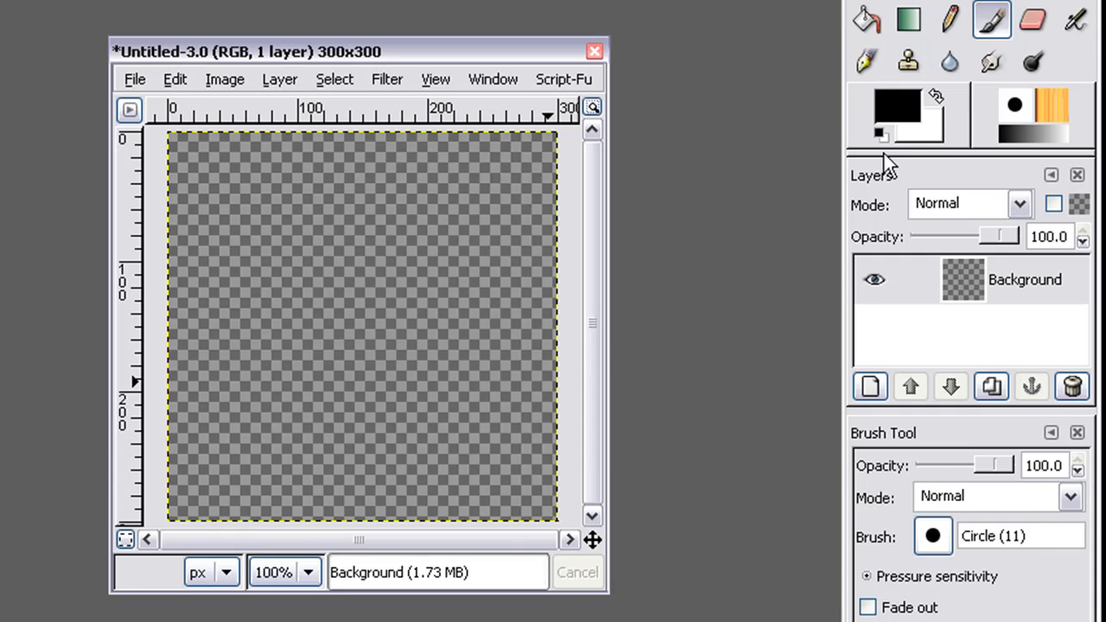
Switch to the Circle (19) brush and paint the first H.
{"action": "left_click", "coordinate": [933, 536]}
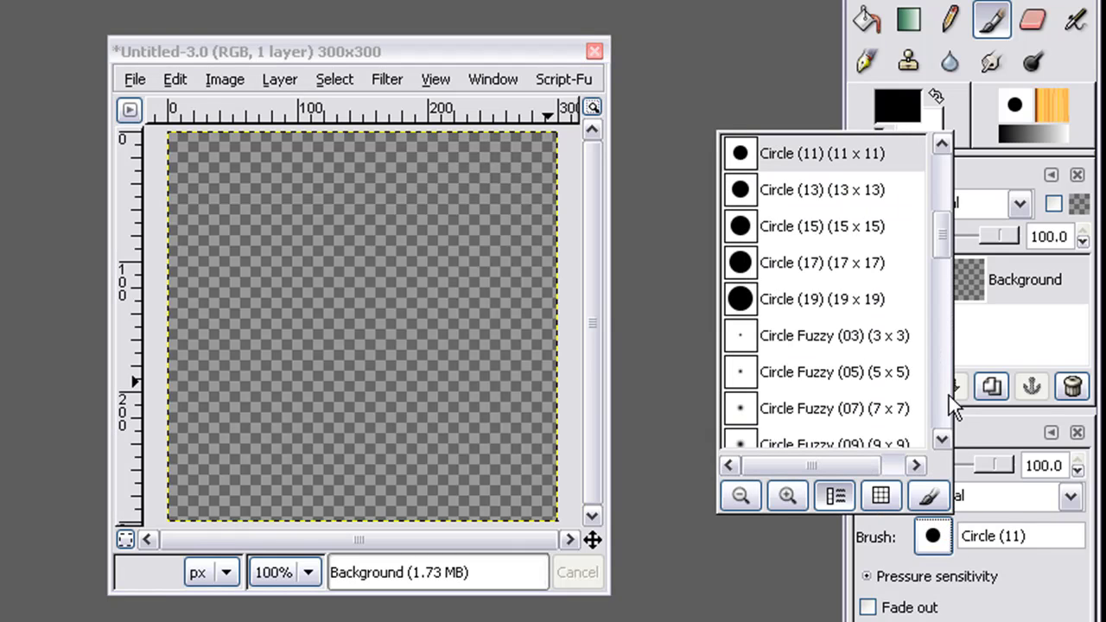
{"action": "left_click", "coordinate": [804, 299]}
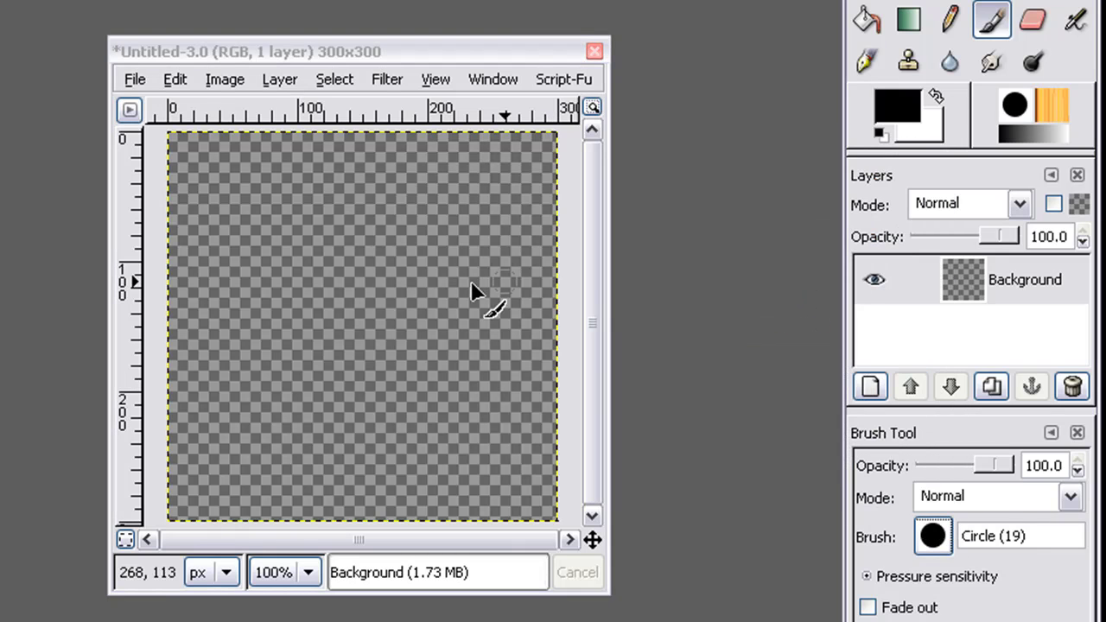
{"action": "left_click_drag", "start_coordinate": [208, 164], "coordinate": [232, 471]}
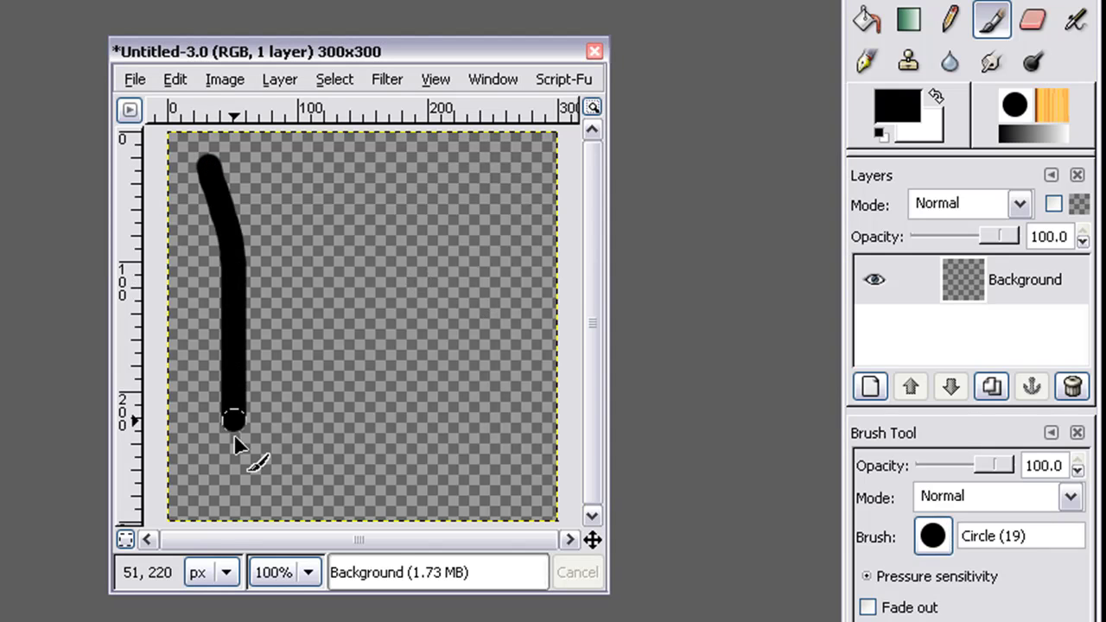
{"action": "left_click_drag", "start_coordinate": [284, 171], "coordinate": [273, 416]}
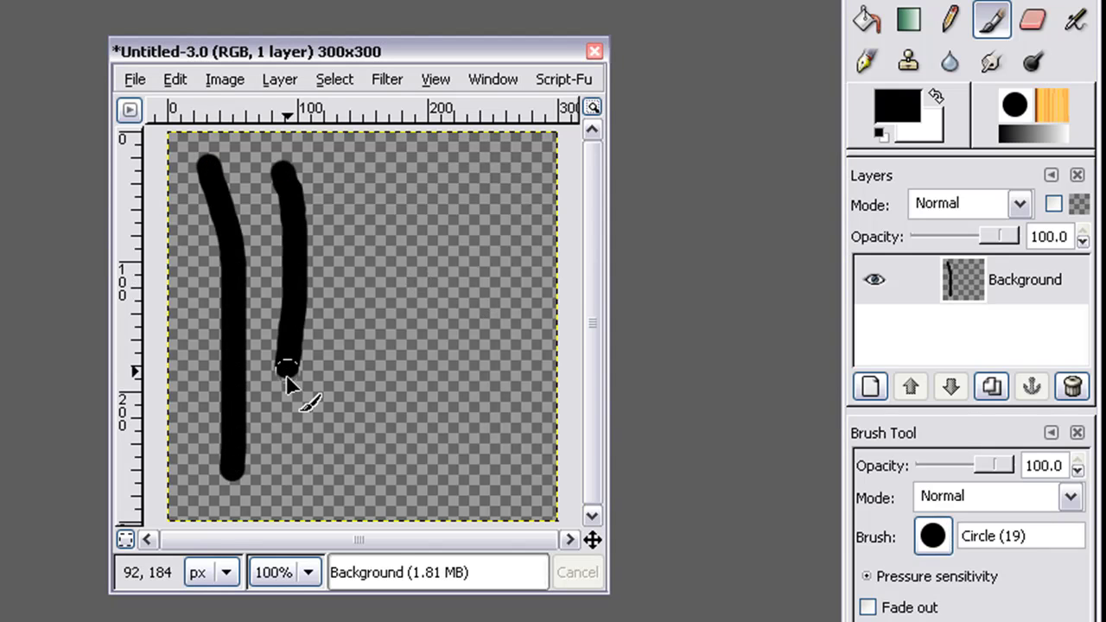
{"action": "left_click_drag", "start_coordinate": [243, 338], "coordinate": [277, 323]}
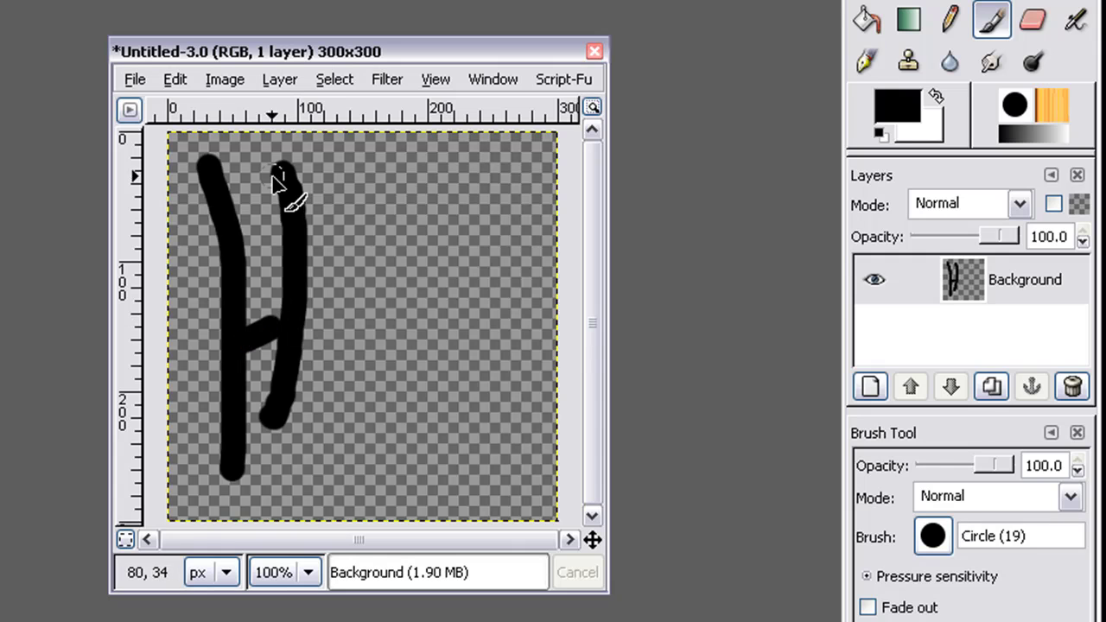
Paint the B's loops and the final H with uprights and crossbar.
{"action": "mouse_move", "coordinate": [283, 177]}
{"action": "left_mouse_down"}
{"action": "mouse_move", "coordinate": [354, 287]}
{"action": "mouse_move", "coordinate": [289, 405]}
{"action": "left_mouse_up"}
{"action": "left_click_drag", "start_coordinate": [417, 205], "coordinate": [391, 437]}
{"action": "mouse_move", "coordinate": [502, 226]}
{"action": "left_mouse_down"}
{"action": "mouse_move", "coordinate": [514, 256]}
{"action": "mouse_move", "coordinate": [465, 461]}
{"action": "left_mouse_up"}
{"action": "left_click_drag", "start_coordinate": [410, 323], "coordinate": [498, 340]}
Set up Save As with the name Untitled.png and PNG image as the file type.
{"action": "left_click", "coordinate": [145, 78]}
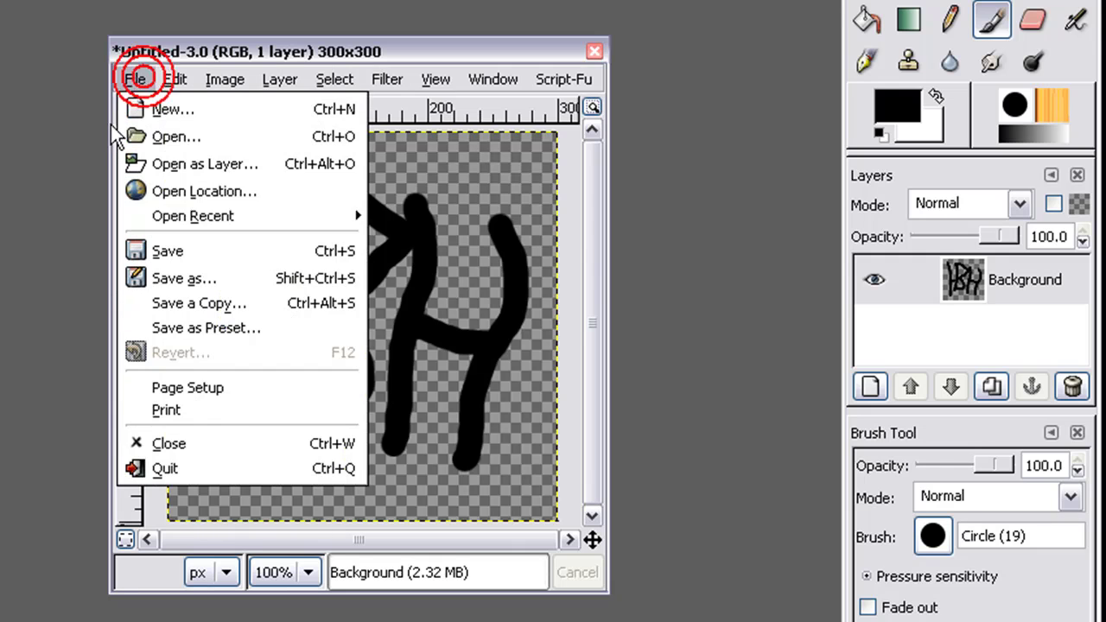
{"action": "left_click", "coordinate": [197, 278]}
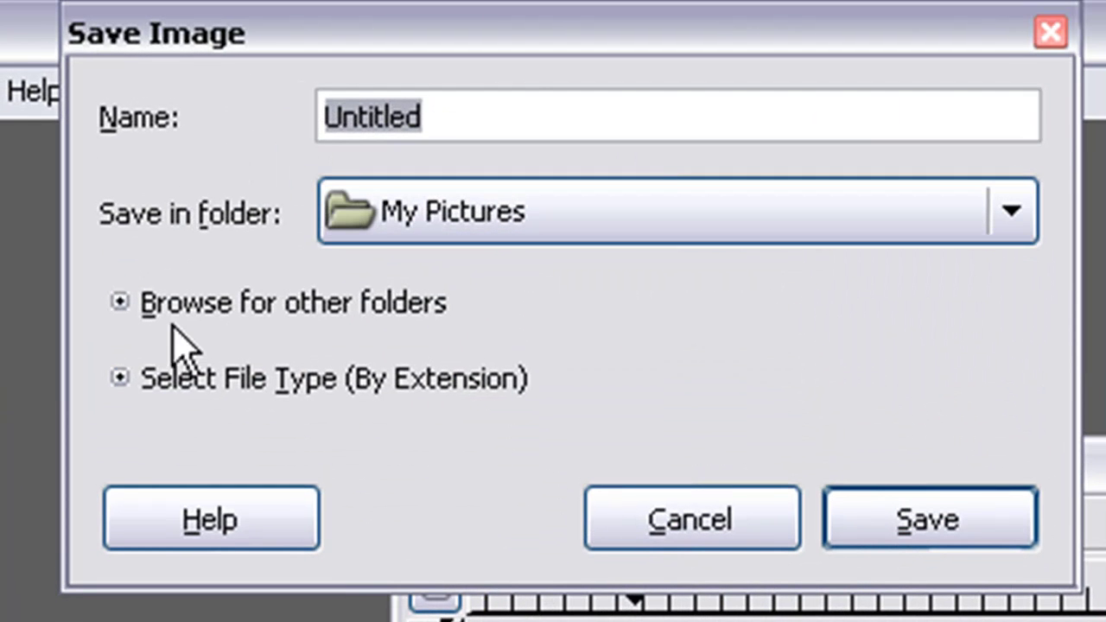
{"action": "left_click", "coordinate": [121, 378]}
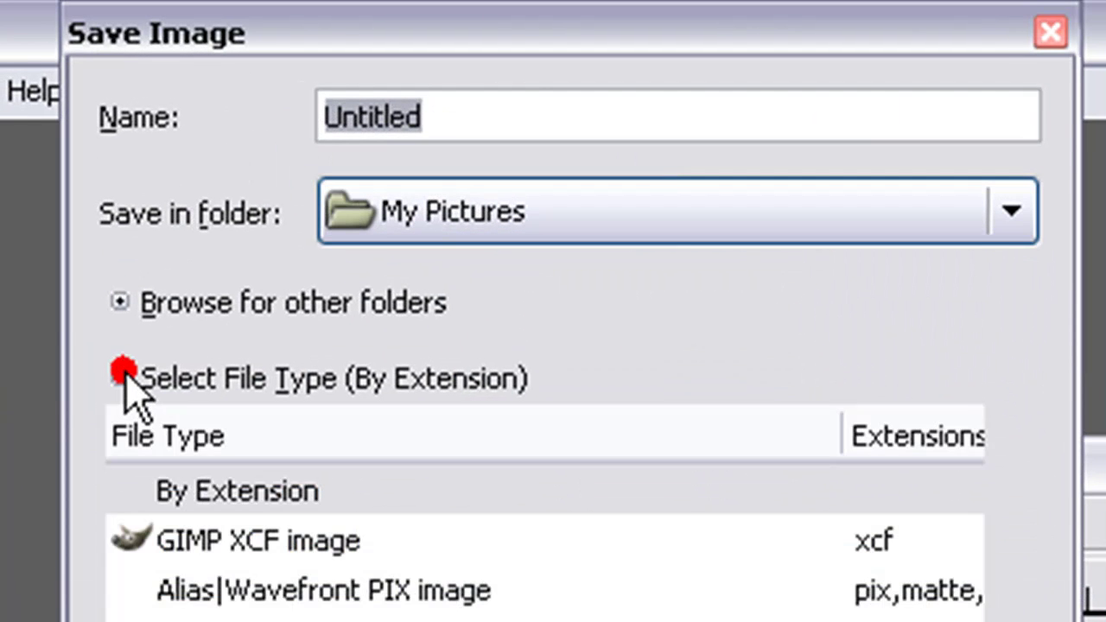
{"action": "type", "text": ".c"}
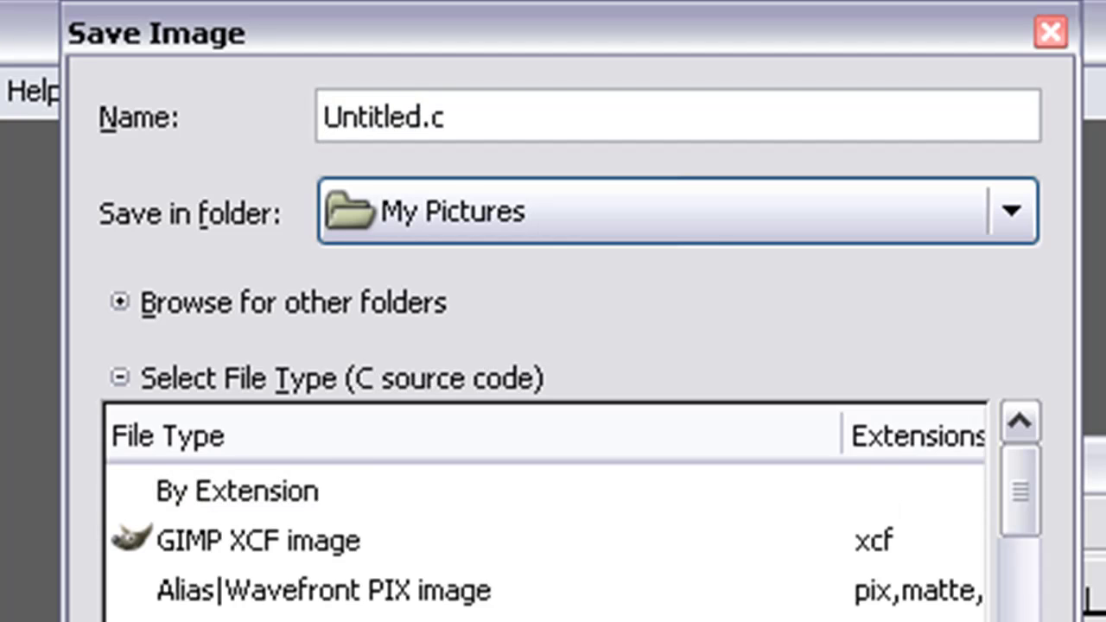
{"action": "key", "text": "BackSpace"}
{"action": "type", "text": "pgm"}
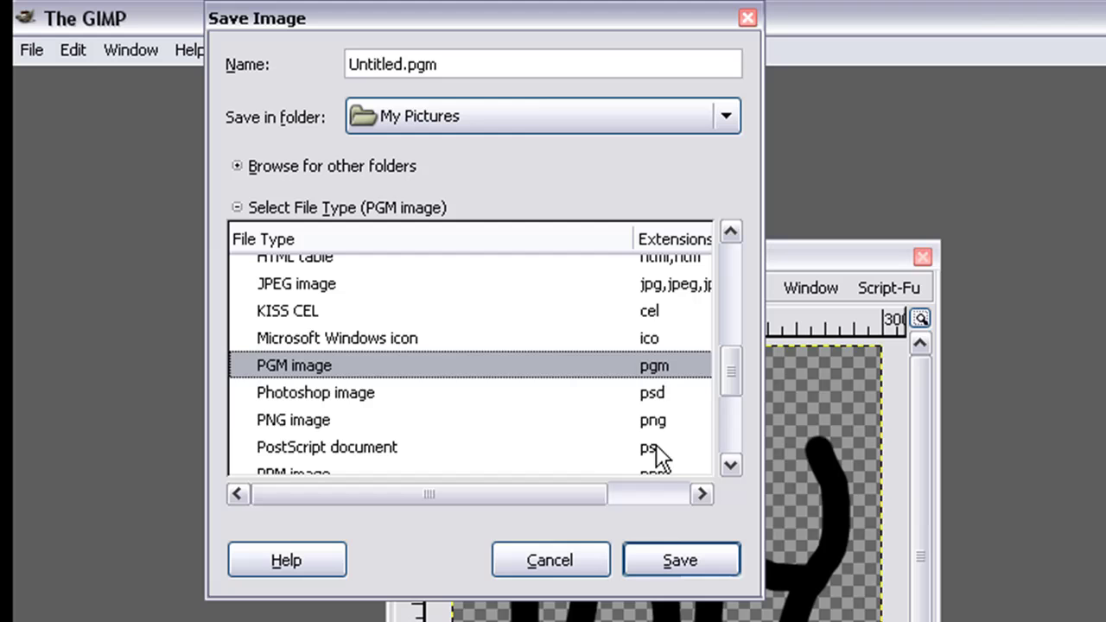
{"action": "left_click", "coordinate": [660, 419]}
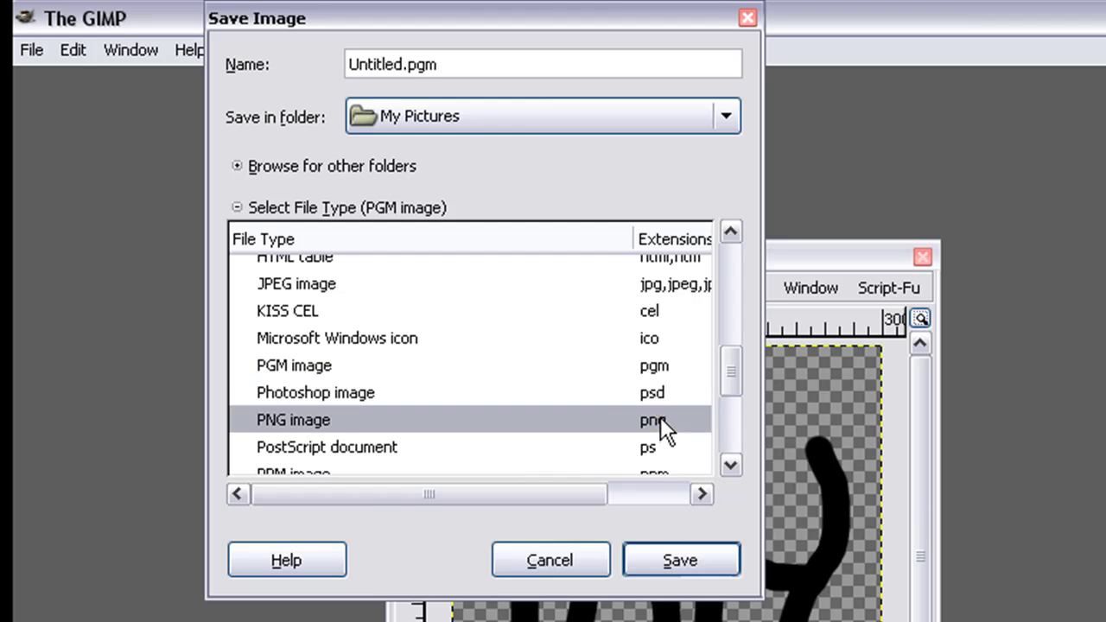
Save Untitled.png as PNG with Save background color left unchecked.
{"action": "left_click", "coordinate": [682, 561]}
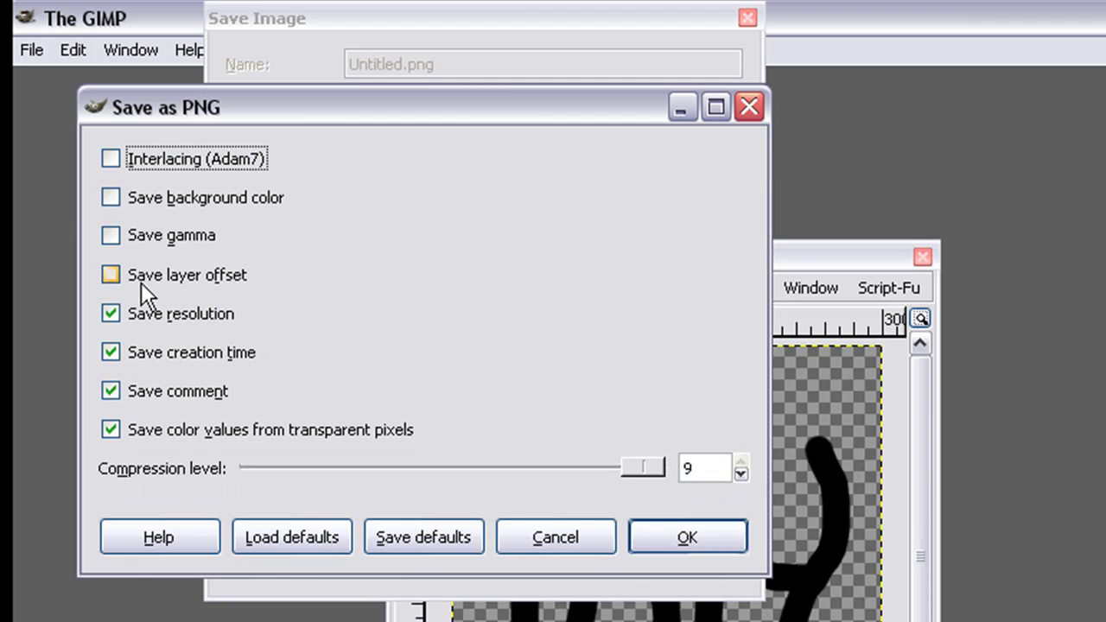
{"action": "left_click", "coordinate": [156, 198]}
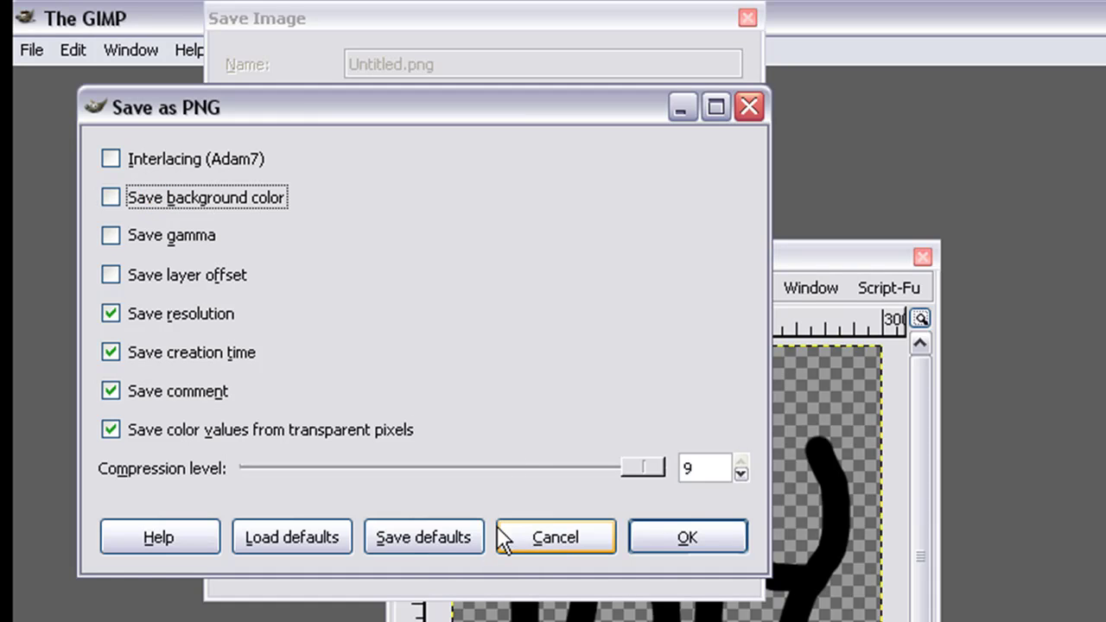
{"action": "left_click", "coordinate": [649, 539]}
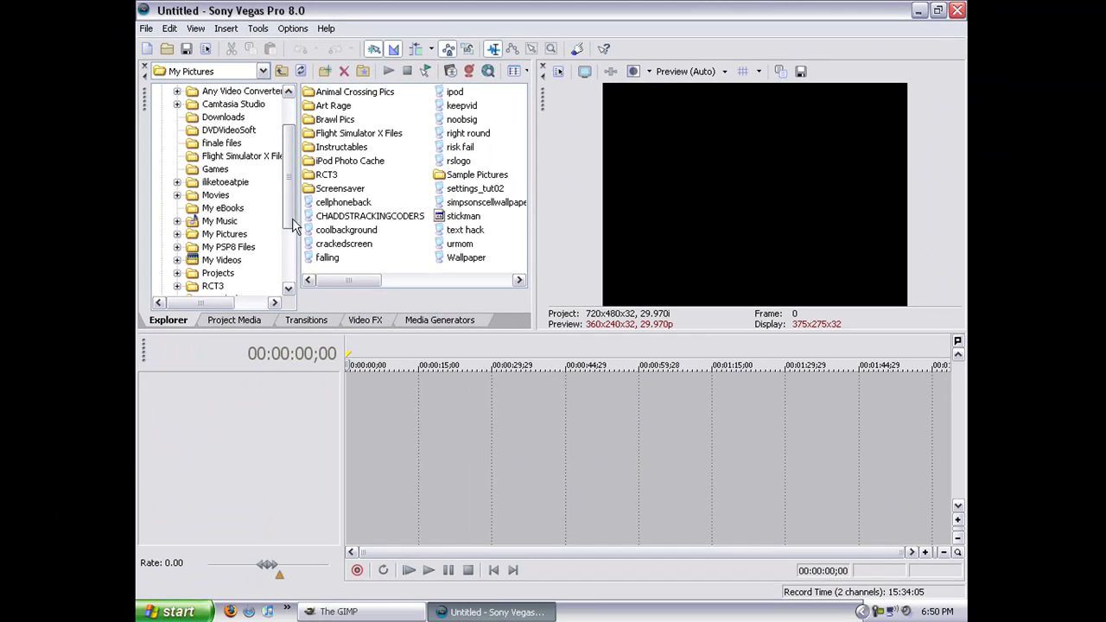
Browse the Explorer folders, including ZZDownloads, in search of the intro video.
{"action": "left_click_drag", "start_coordinate": [290, 210], "coordinate": [279, 262]}
{"action": "left_click", "coordinate": [238, 234]}
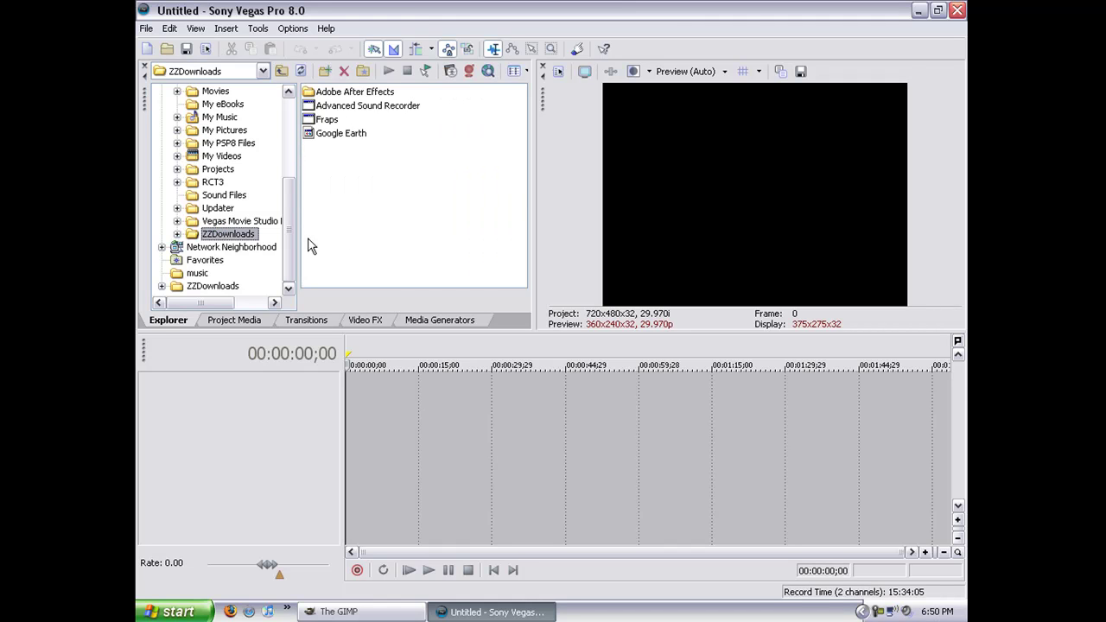
{"action": "left_click", "coordinate": [209, 286]}
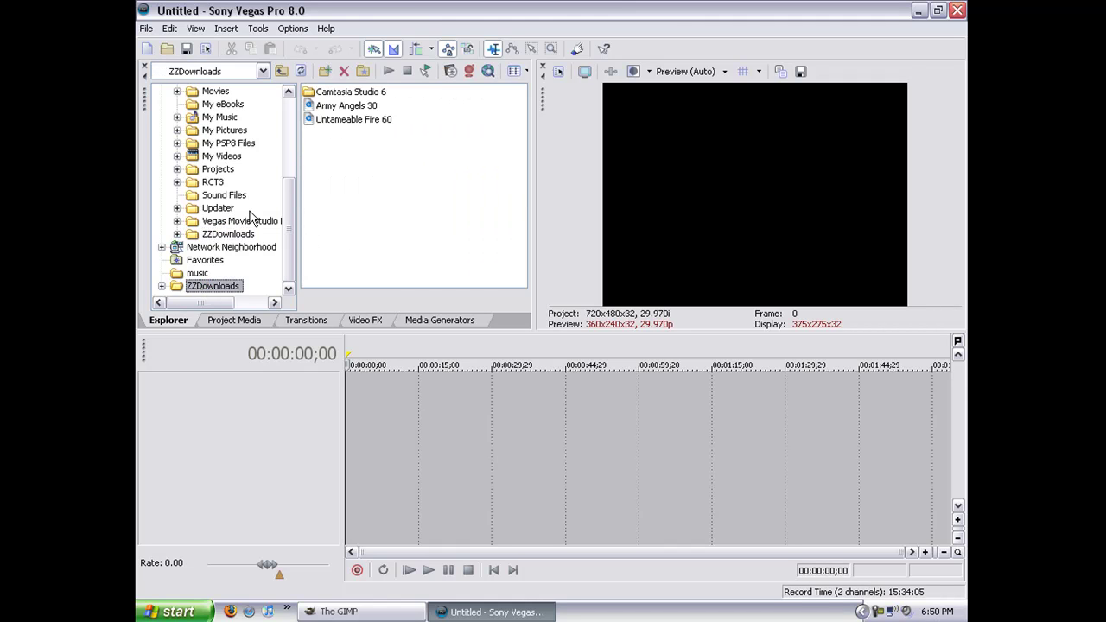
{"action": "scroll", "coordinate": [294, 229], "scroll_direction": "up", "scroll_amount": 1}
{"action": "scroll", "coordinate": [295, 228], "scroll_direction": "up", "scroll_amount": 2}
{"action": "scroll", "coordinate": [295, 228], "scroll_direction": "up", "scroll_amount": 1}
{"action": "scroll", "coordinate": [260, 173], "scroll_direction": "up", "scroll_amount": 1}
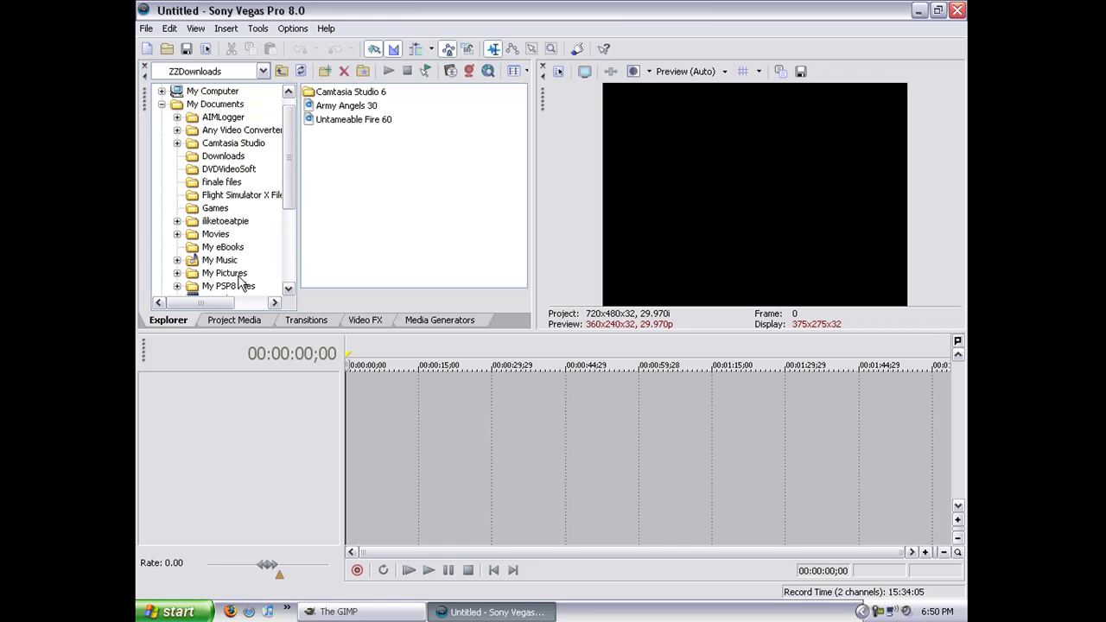
{"action": "left_click_drag", "start_coordinate": [290, 194], "coordinate": [242, 275]}
{"action": "left_click", "coordinate": [229, 261]}
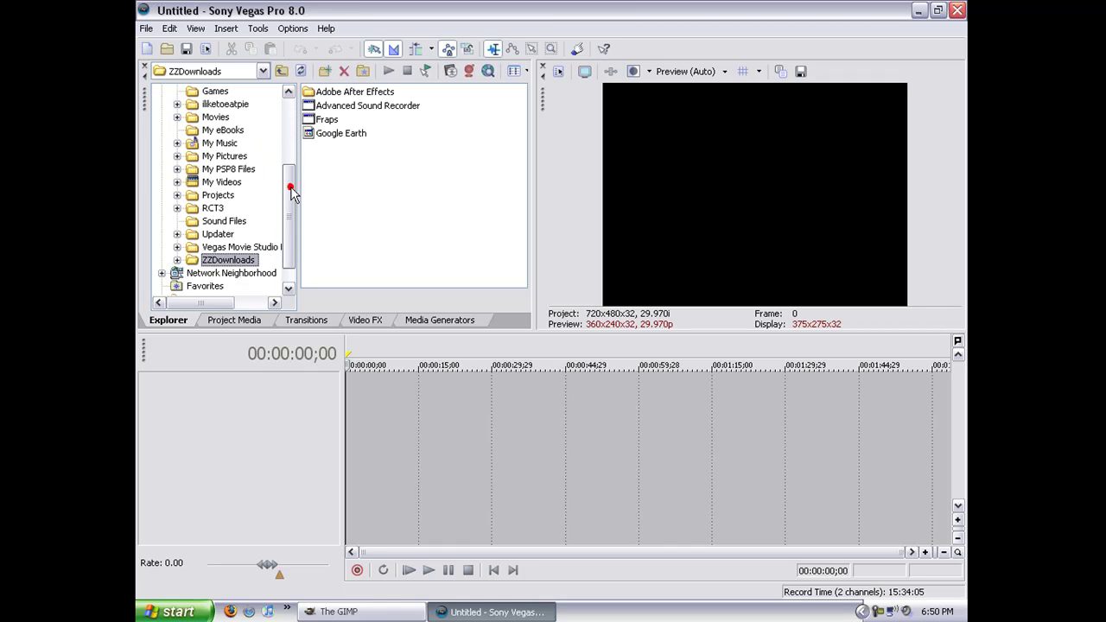
{"action": "scroll", "coordinate": [291, 190], "scroll_direction": "up", "scroll_amount": 1}
From My Videos, drag the INTRO clip onto the timeline at 00:00:00;00.
{"action": "left_click", "coordinate": [222, 195]}
{"action": "double_click", "coordinate": [331, 106]}
{"action": "left_click", "coordinate": [280, 73]}
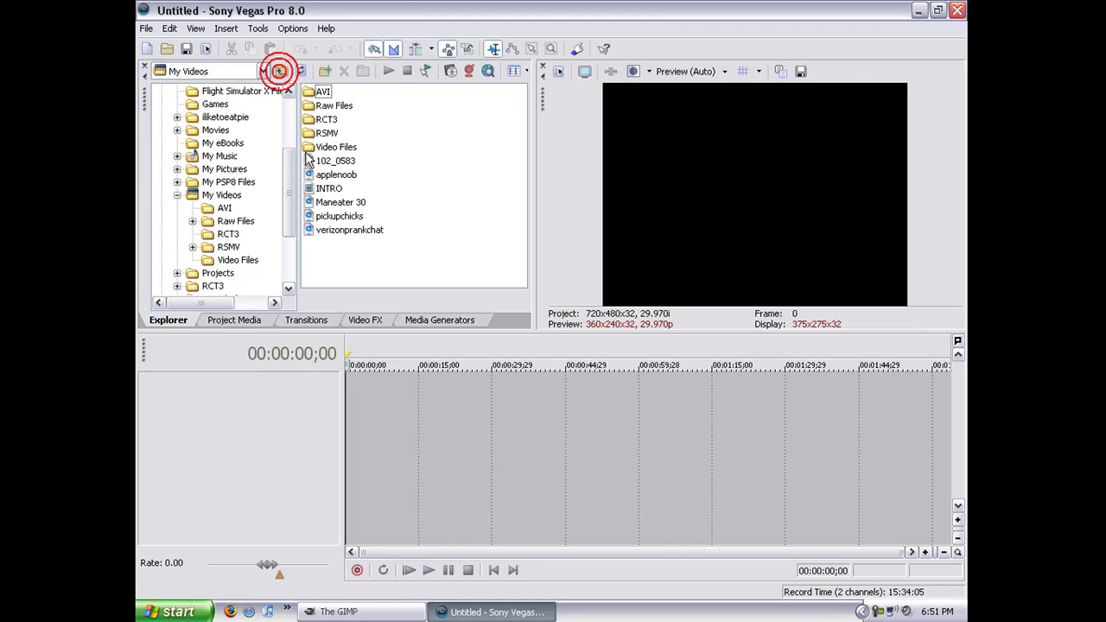
{"action": "mouse_move", "coordinate": [329, 191]}
{"action": "left_mouse_down"}
{"action": "mouse_move", "coordinate": [370, 396]}
{"action": "mouse_move", "coordinate": [400, 395]}
{"action": "left_mouse_up"}
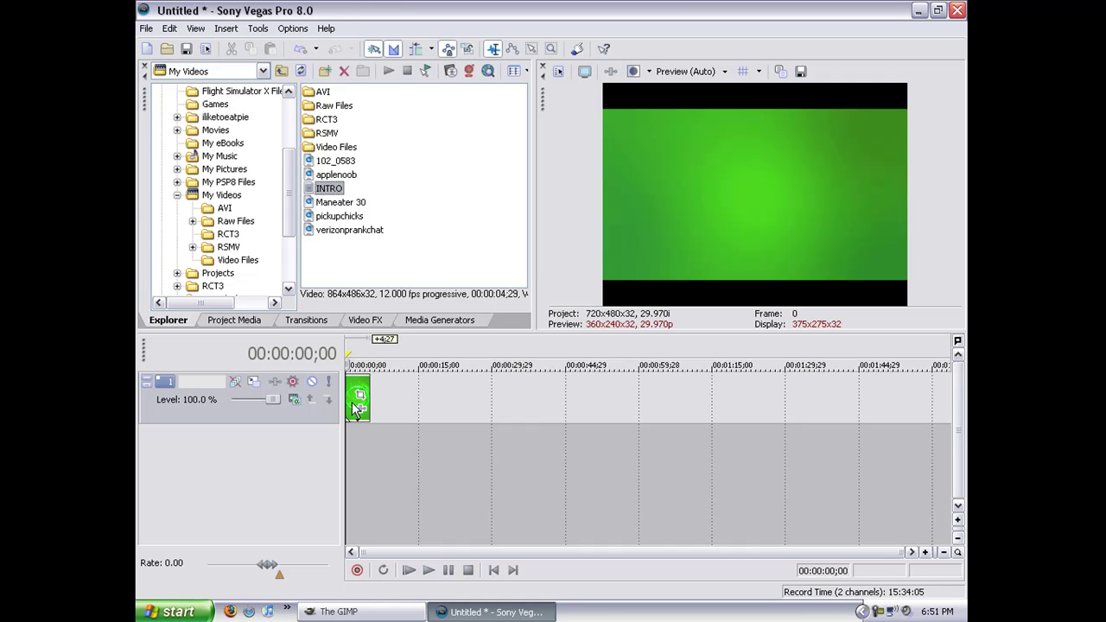
Refresh My Pictures and drop Untitled.png onto the intro clip on the timeline.
{"action": "left_click", "coordinate": [178, 195]}
{"action": "left_click", "coordinate": [221, 170]}
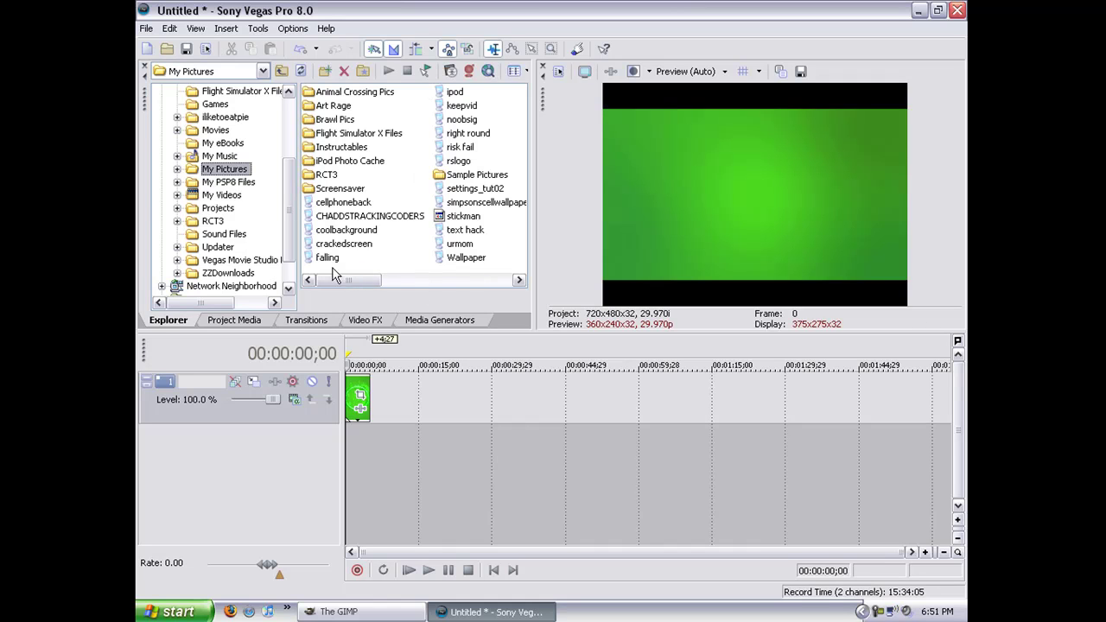
{"action": "left_click", "coordinate": [301, 71]}
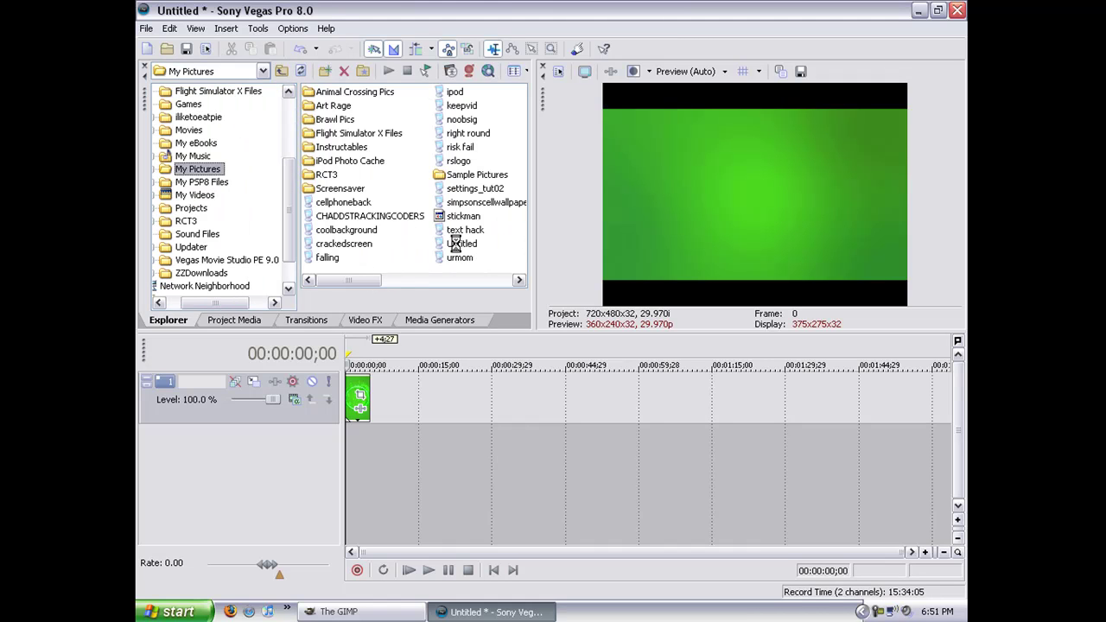
{"action": "left_click_drag", "start_coordinate": [456, 245], "coordinate": [359, 369]}
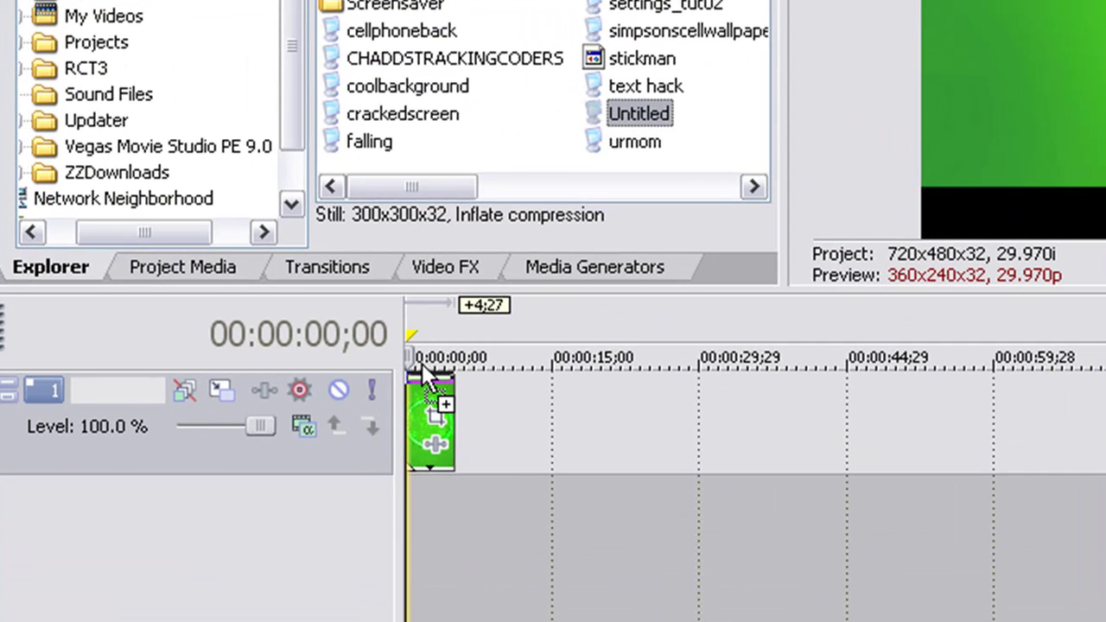
{"action": "left_click_drag", "start_coordinate": [427, 363], "coordinate": [422, 370]}
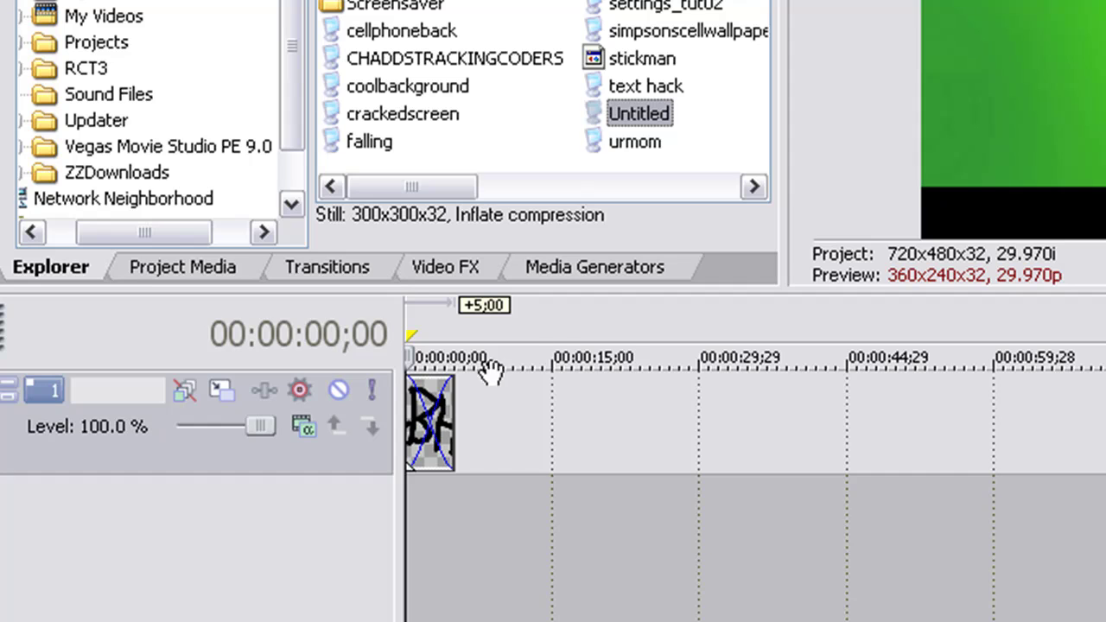
Undo the replacement, put Untitled.png on a new track above the intro, and preview playback.
{"action": "left_click", "coordinate": [537, 453]}
{"action": "key", "text": "ctrl+z"}
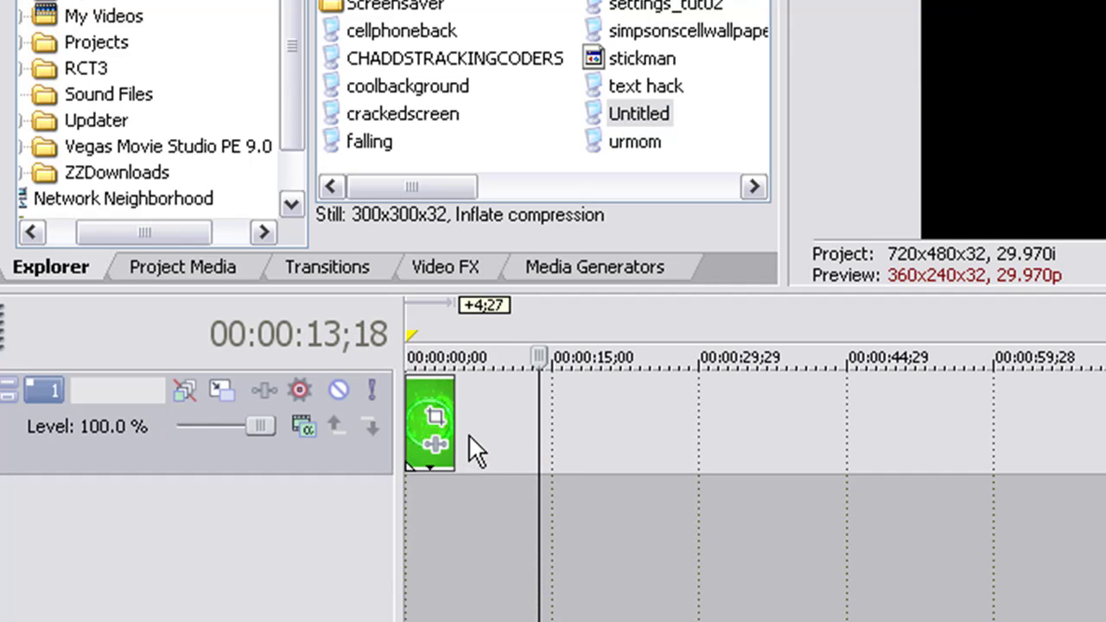
{"action": "mouse_move", "coordinate": [623, 114]}
{"action": "left_mouse_down"}
{"action": "mouse_move", "coordinate": [464, 352]}
{"action": "mouse_move", "coordinate": [426, 360]}
{"action": "left_mouse_up"}
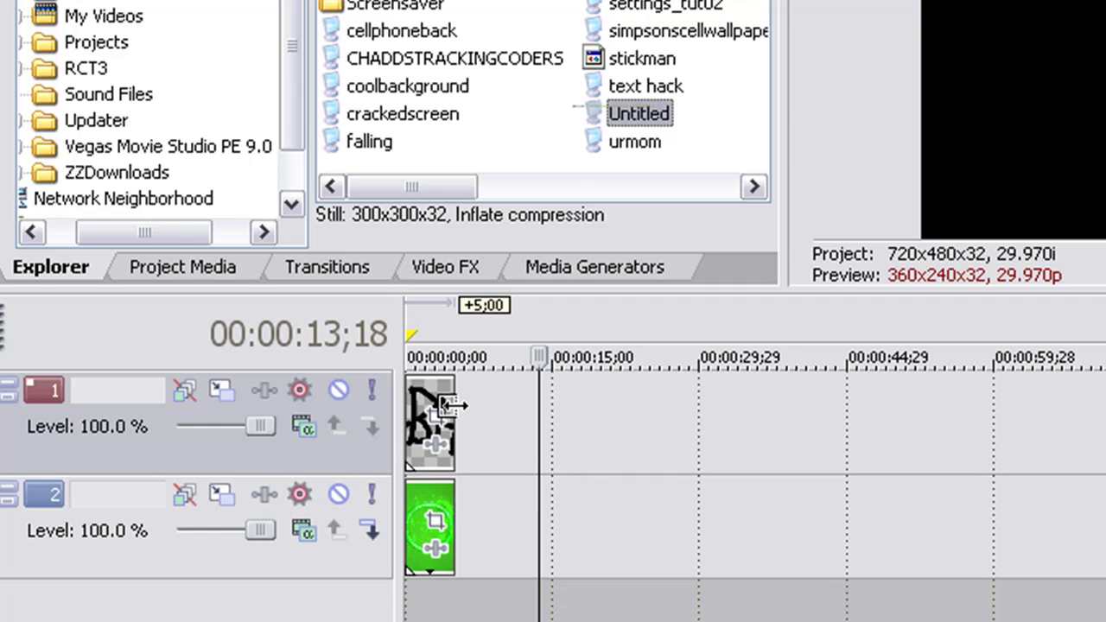
{"action": "left_click_drag", "start_coordinate": [543, 512], "coordinate": [313, 512]}
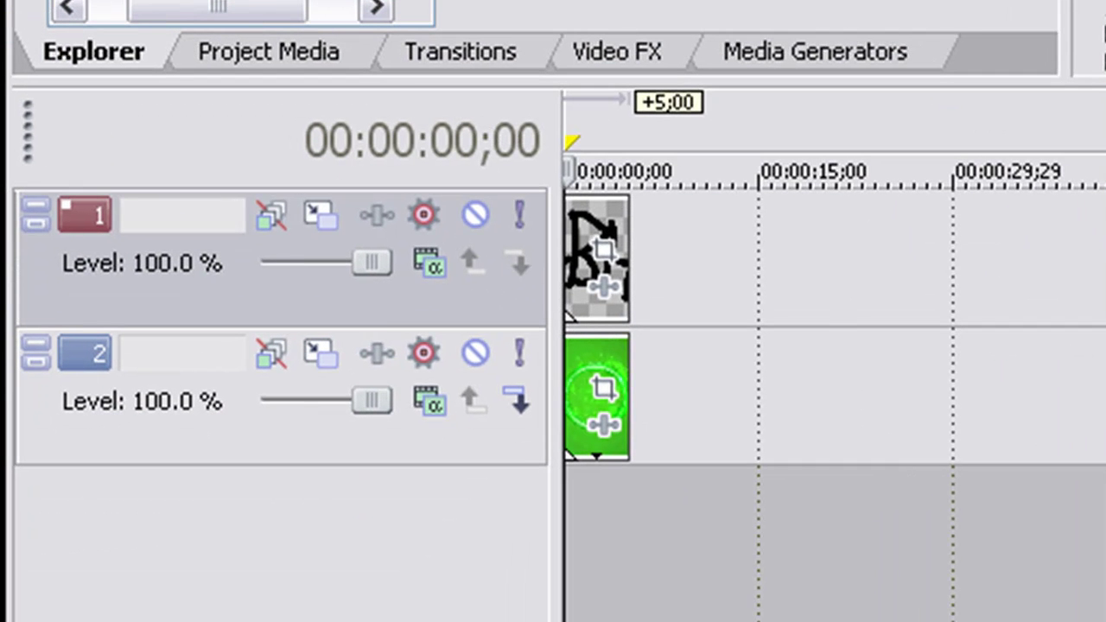
{"action": "key", "text": "space"}
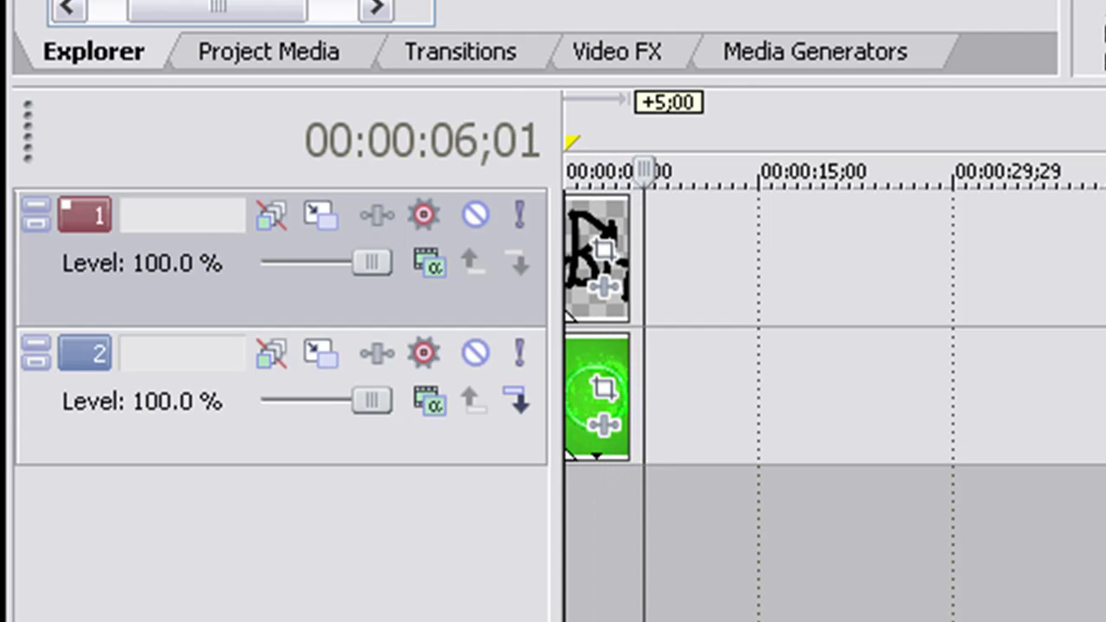
{"action": "key", "text": "Return"}
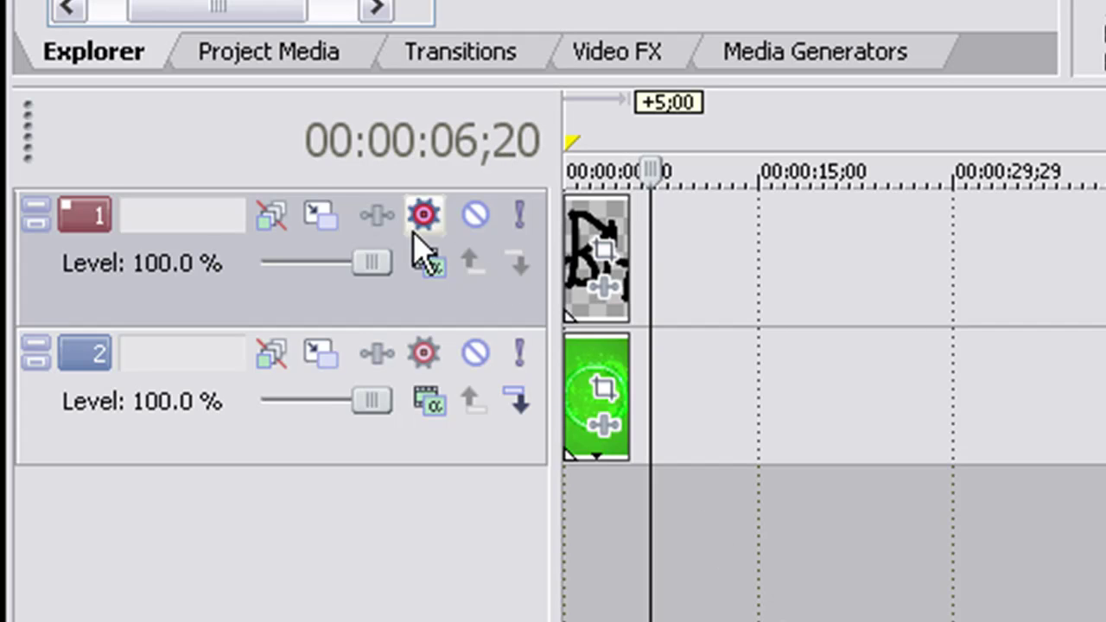
Use Track Motion to shrink the HBH frame and drag it toward the lower right.
{"action": "left_click", "coordinate": [318, 211]}
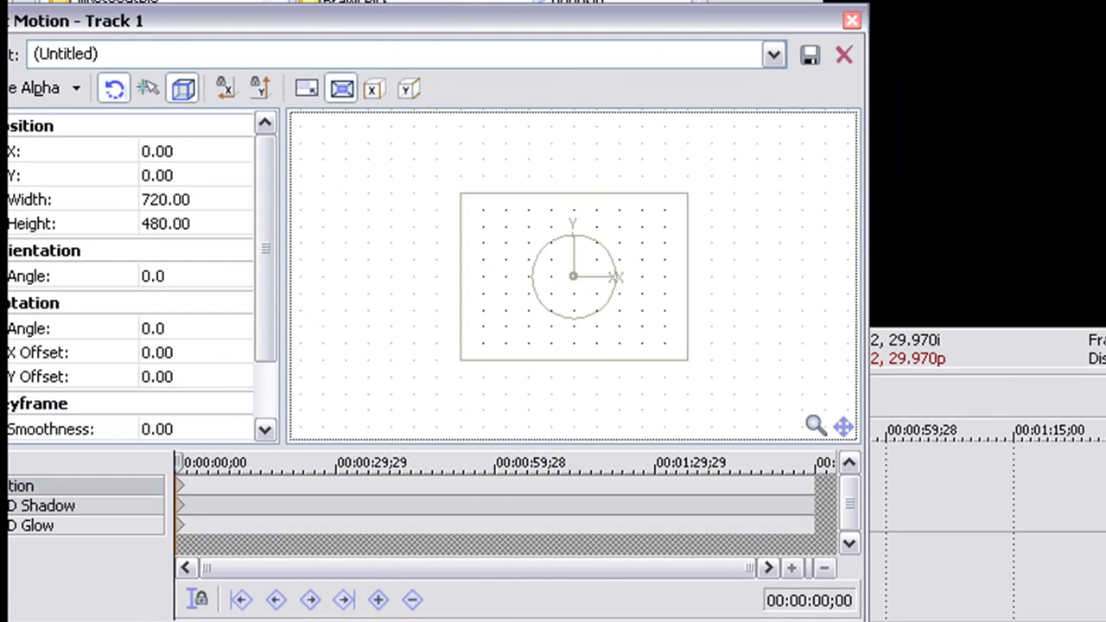
{"action": "left_click", "coordinate": [605, 19]}
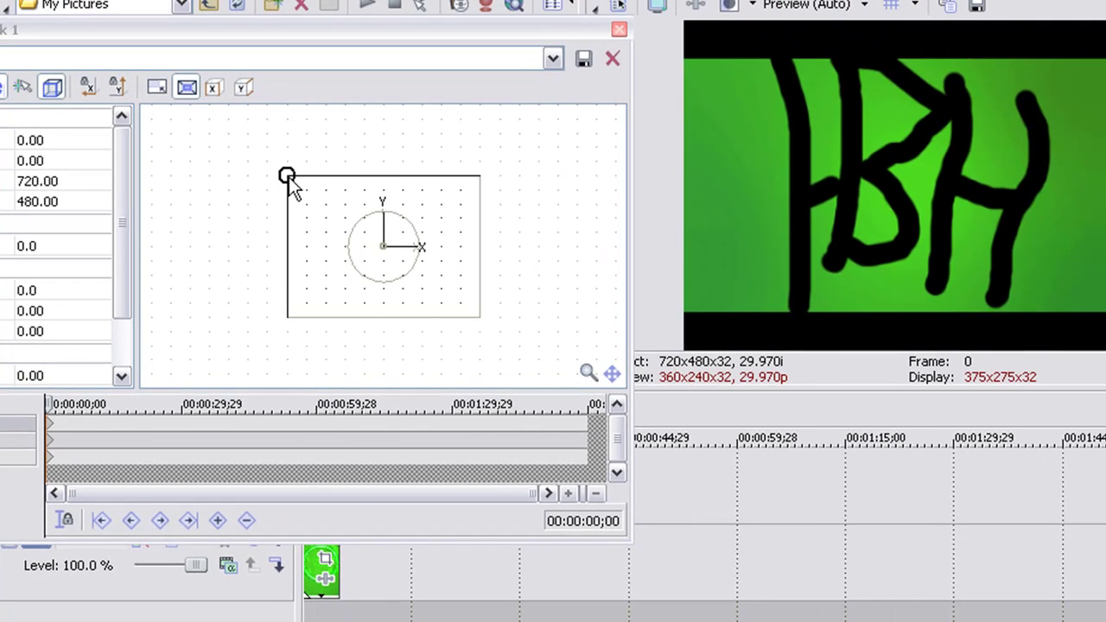
{"action": "mouse_move", "coordinate": [318, 153]}
{"action": "left_mouse_down"}
{"action": "mouse_move", "coordinate": [384, 195]}
{"action": "mouse_move", "coordinate": [346, 239]}
{"action": "mouse_move", "coordinate": [359, 242]}
{"action": "left_mouse_up"}
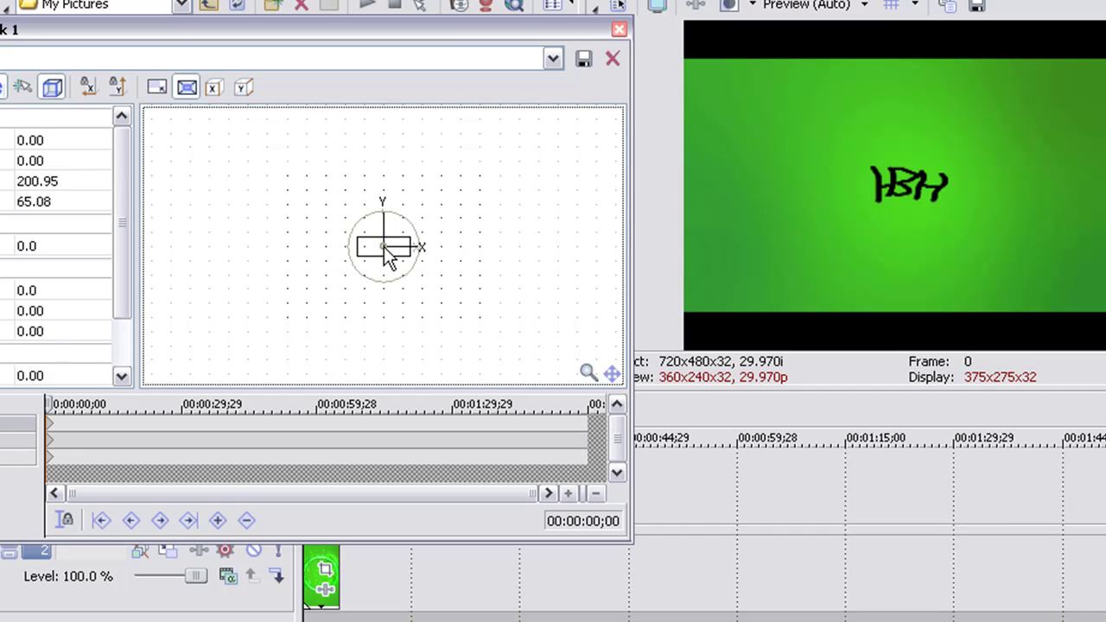
{"action": "mouse_move", "coordinate": [385, 250]}
{"action": "left_mouse_down"}
{"action": "mouse_move", "coordinate": [419, 285]}
{"action": "mouse_move", "coordinate": [455, 295]}
{"action": "left_mouse_up"}
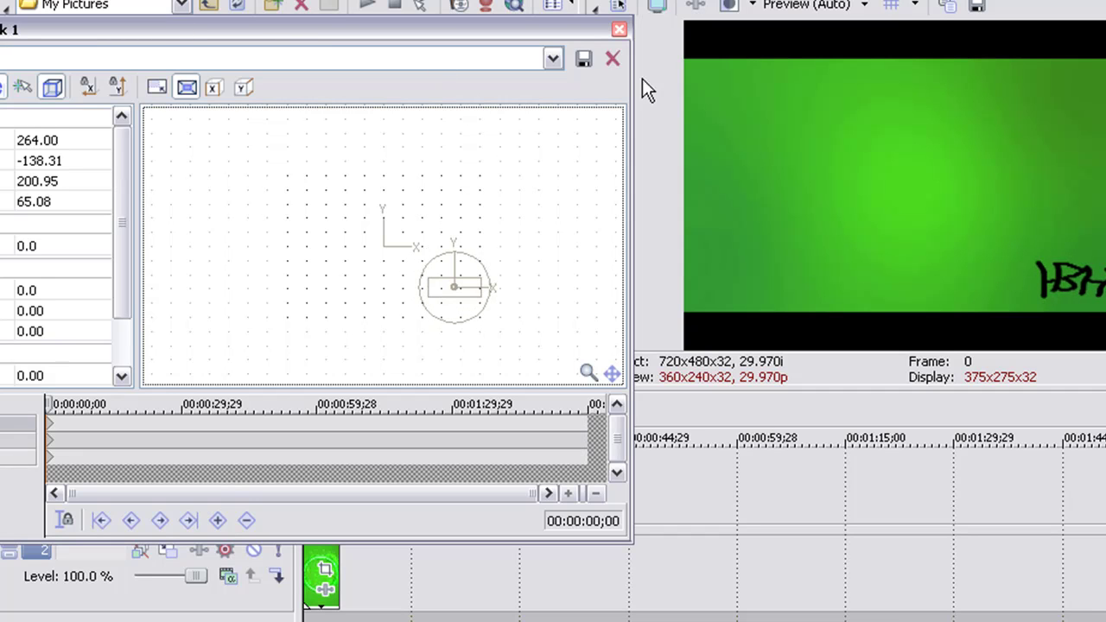
{"action": "left_click", "coordinate": [620, 31]}
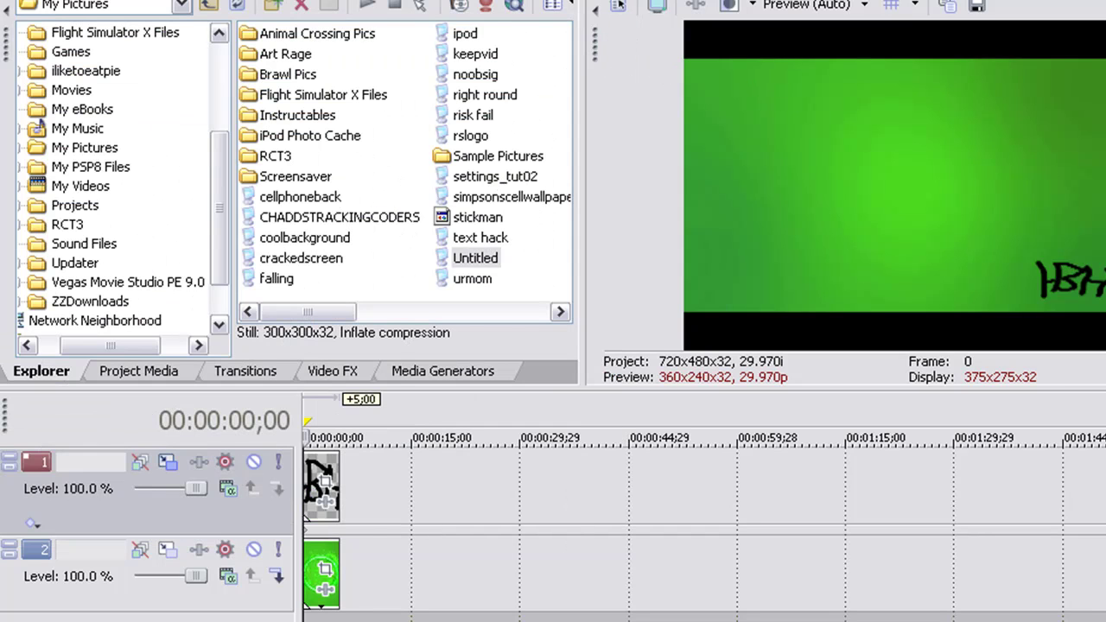
{"action": "key", "text": "space"}
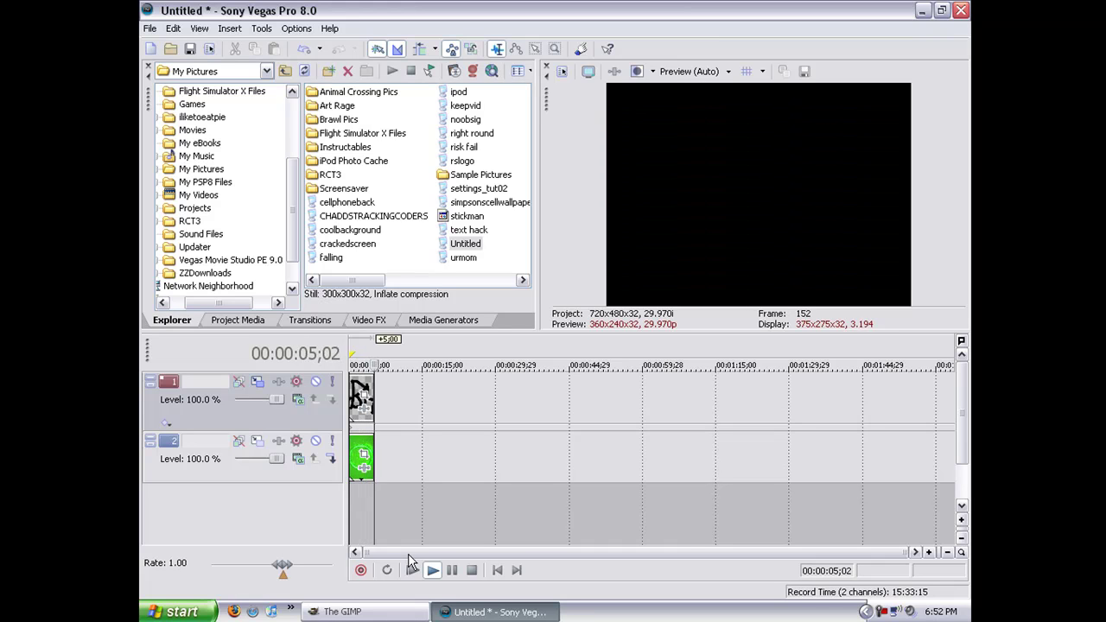
{"action": "left_click", "coordinate": [451, 570]}
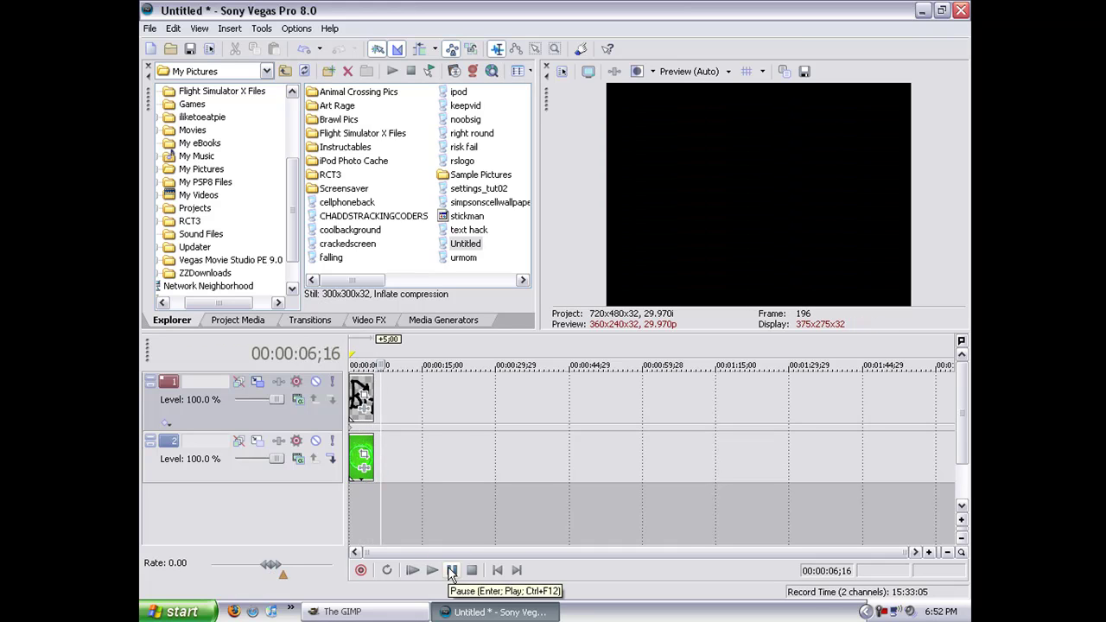